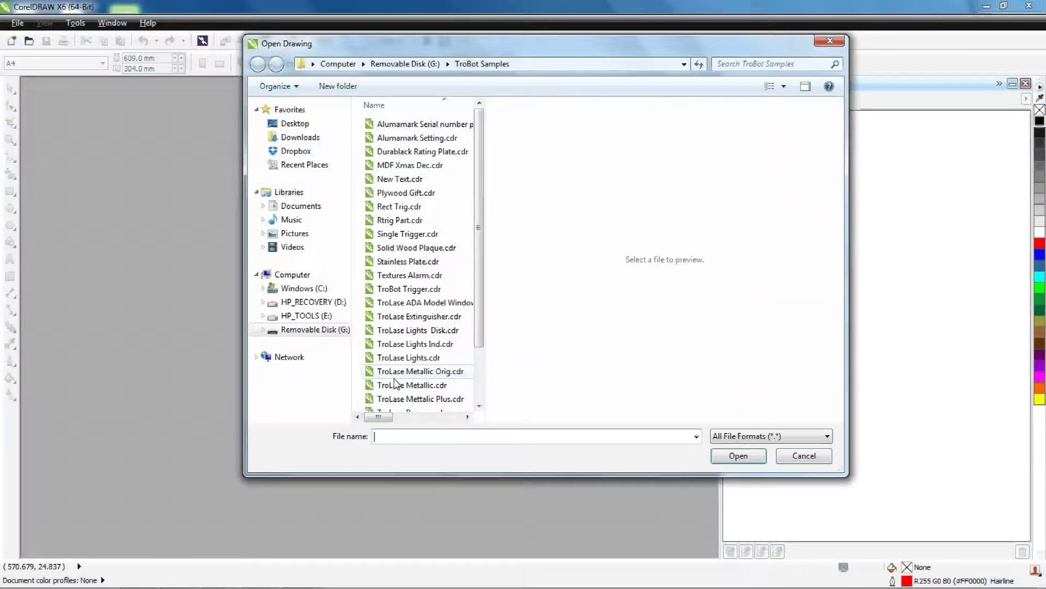
- Open TroLase Mettalic Plus.cdr and expand Layer 1 in the Object Manager
click(404, 398)
click(756, 485)
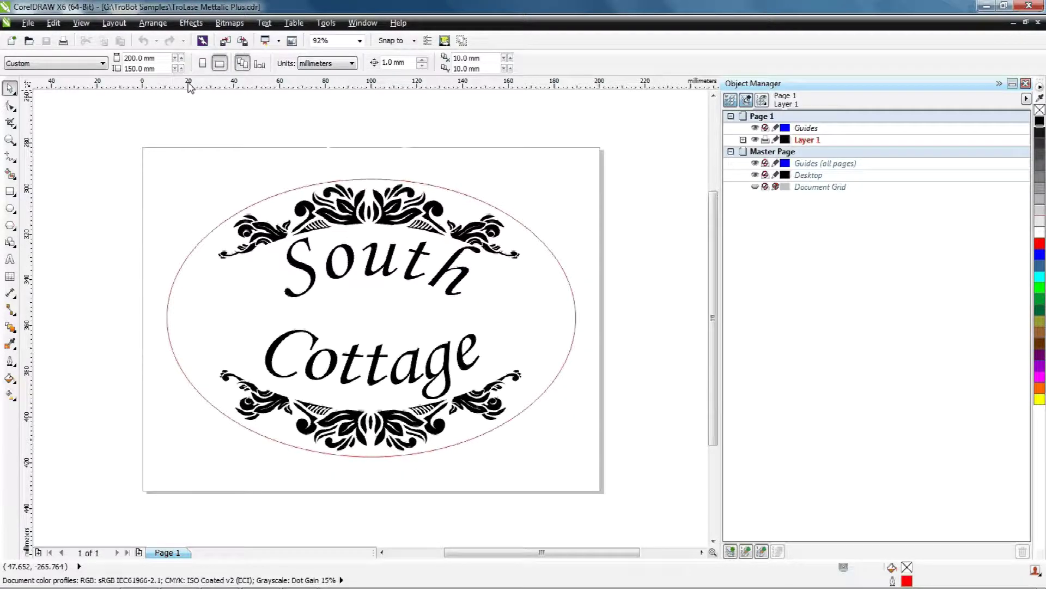
click(743, 140)
- Select the ornament curve, South Cottage text and red outline ellipse, then clear the selection
click(755, 198)
click(814, 187)
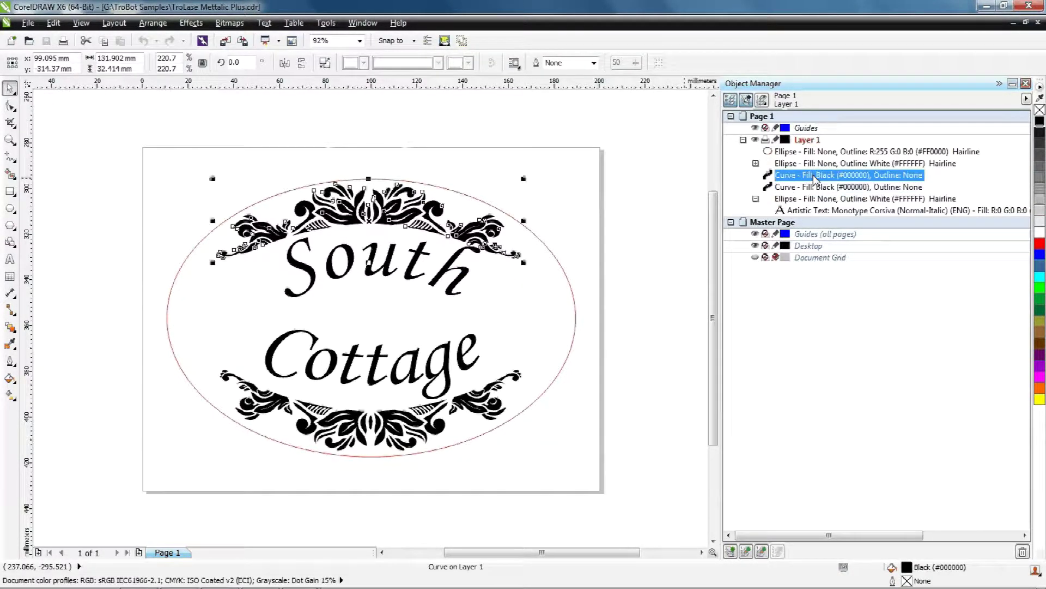
click(755, 163)
click(817, 175)
click(818, 153)
click(563, 111)
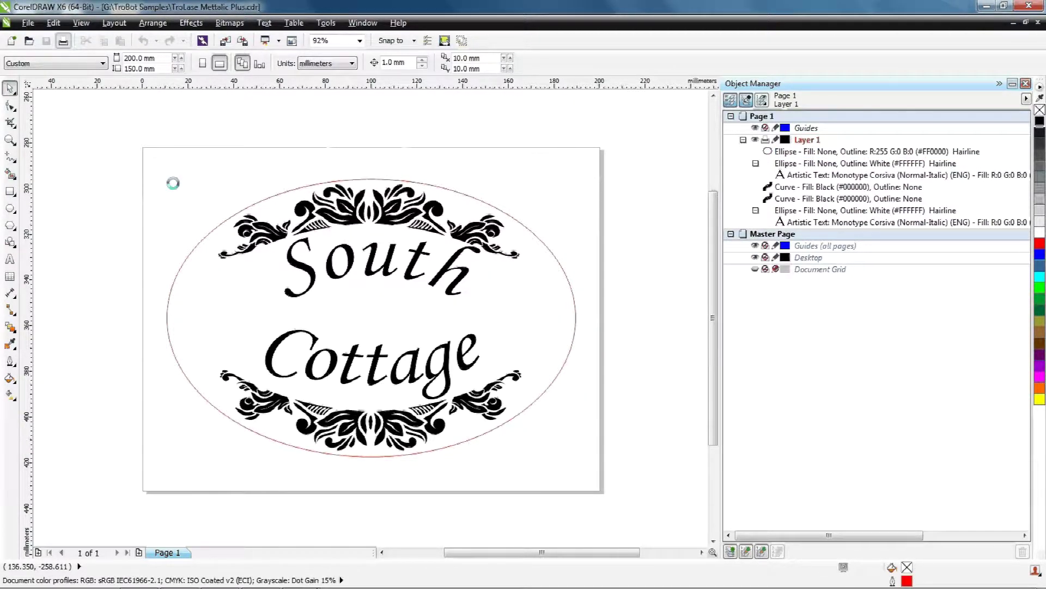
- Choose the TroLase Metallic Plus 1.6mm (1/16") Speed material in the Trotec print preferences
click(650, 221)
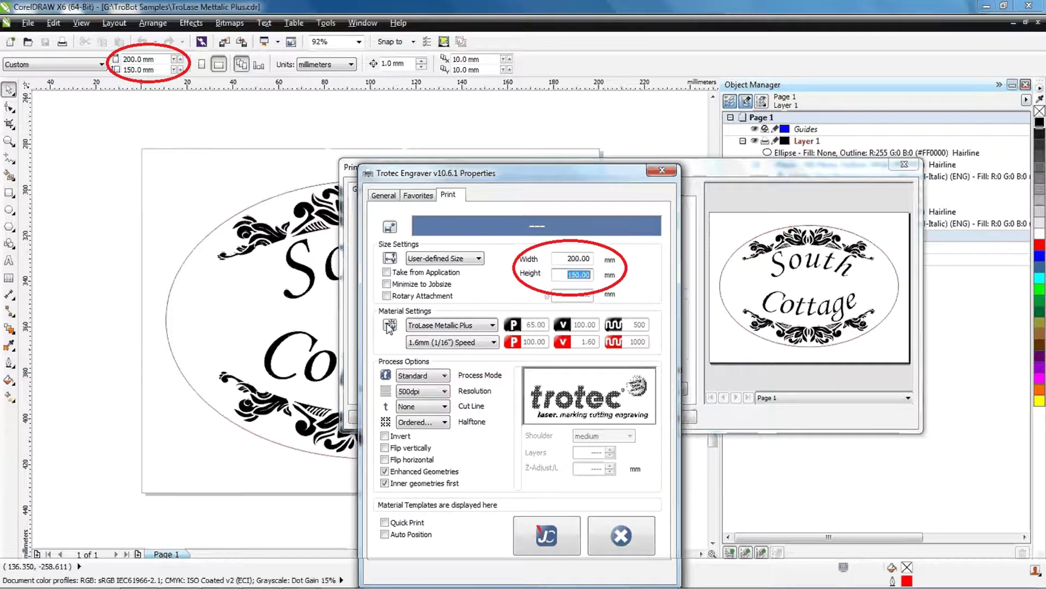
click(390, 326)
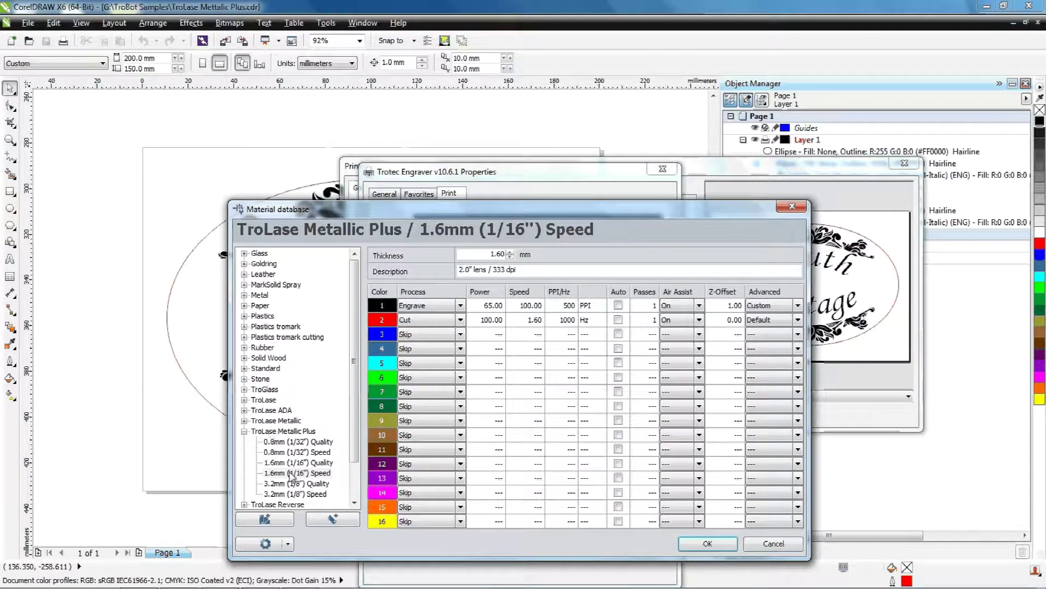
click(303, 473)
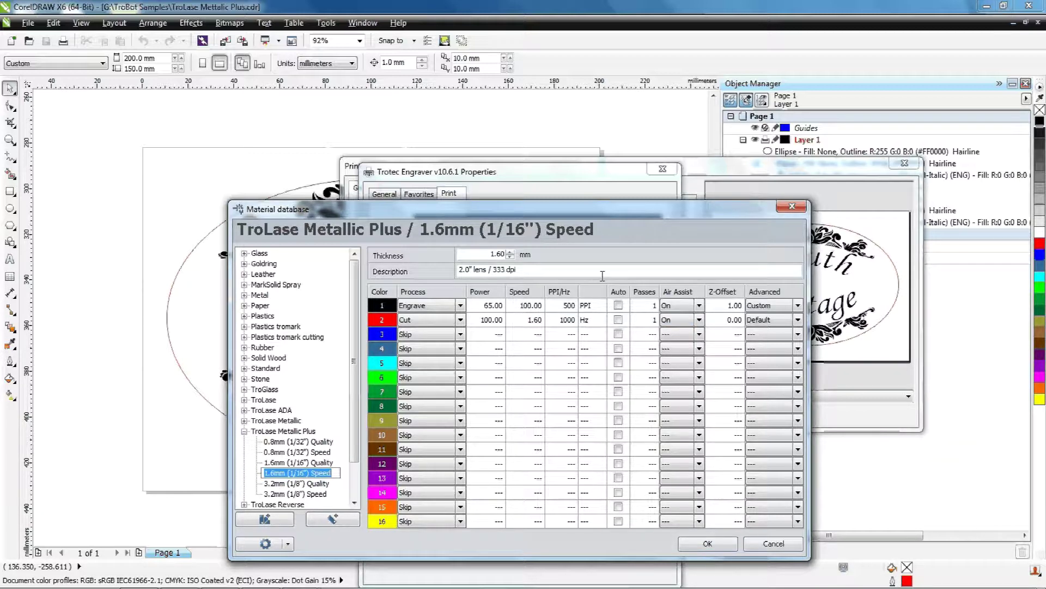
click(708, 544)
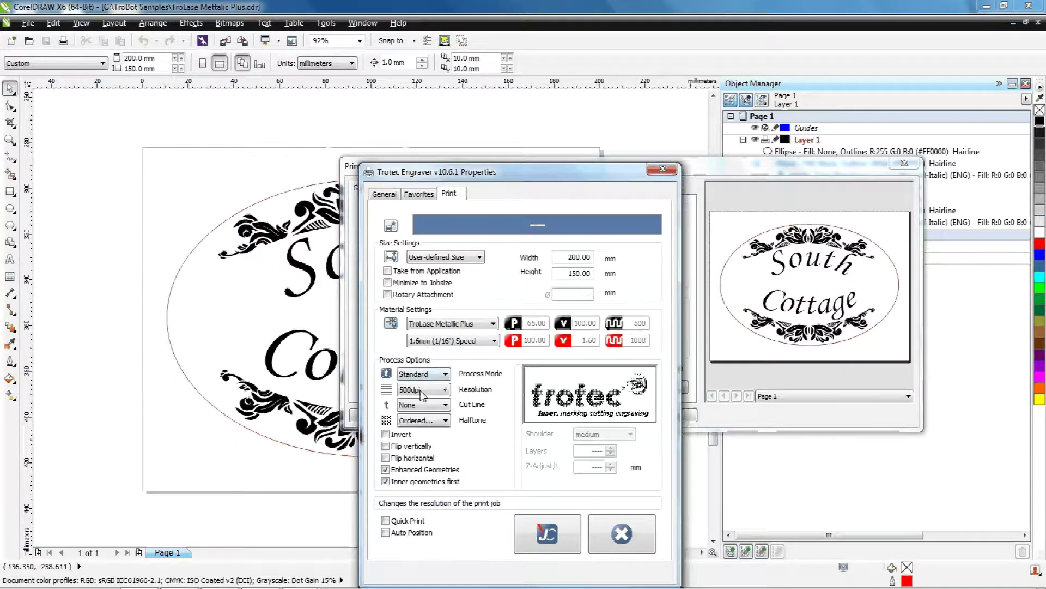
- Set the resolution to 333dpi, confirm, and send the sign to JobControl
click(420, 389)
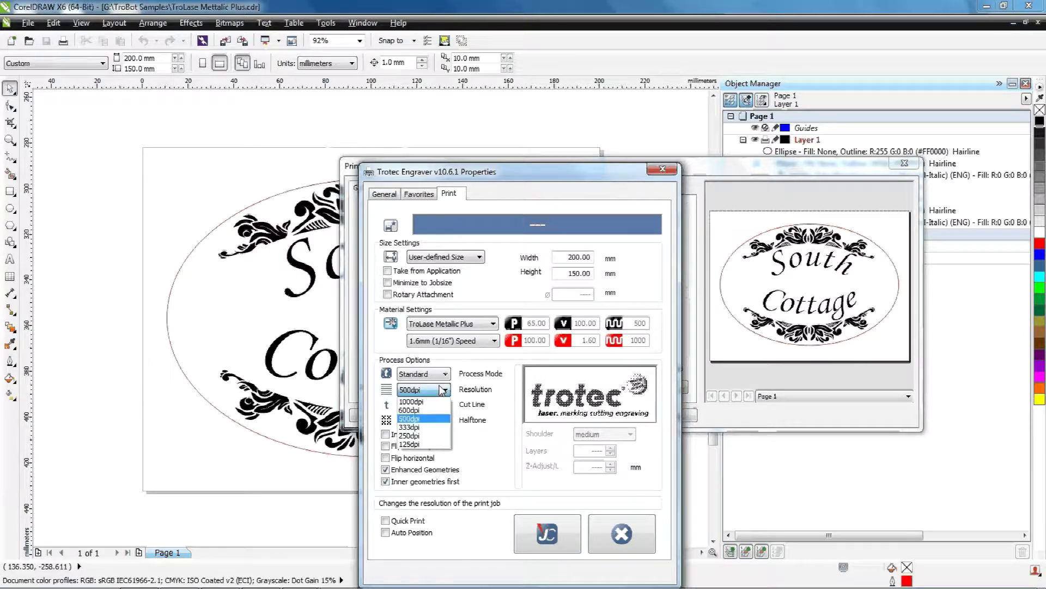
click(415, 413)
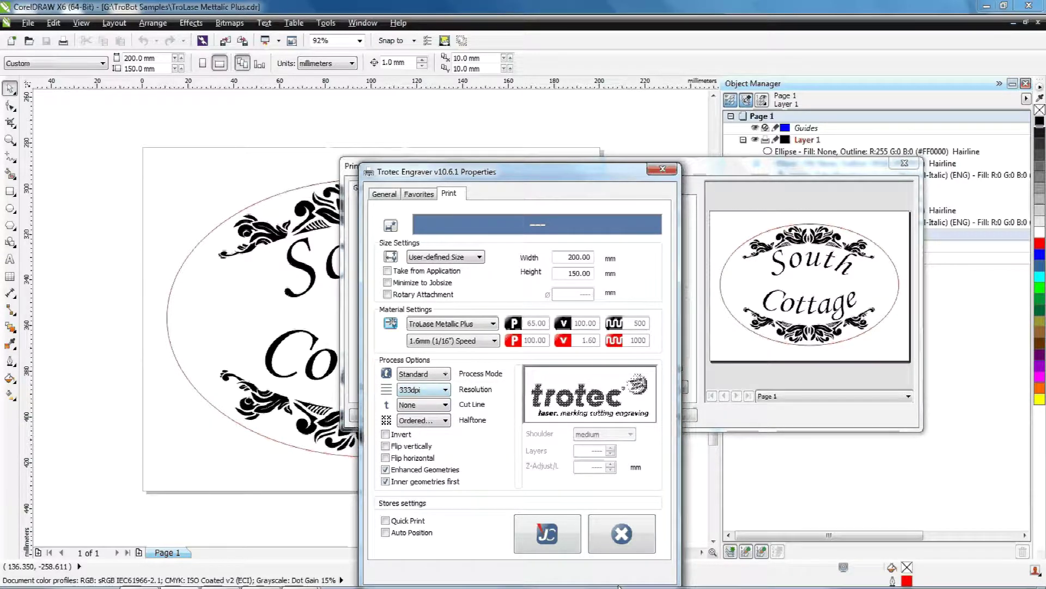
click(547, 534)
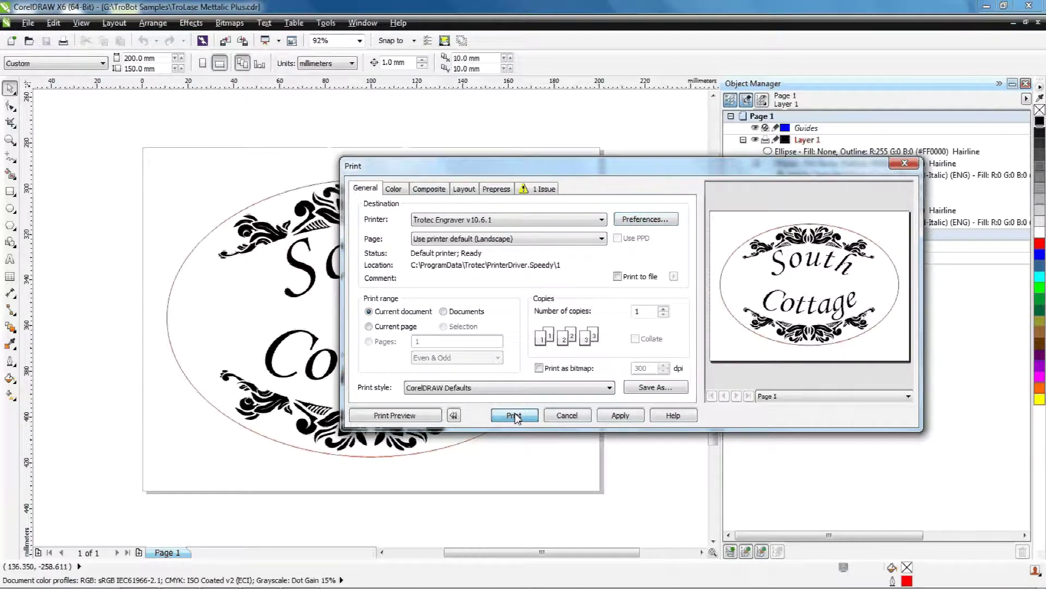
click(515, 416)
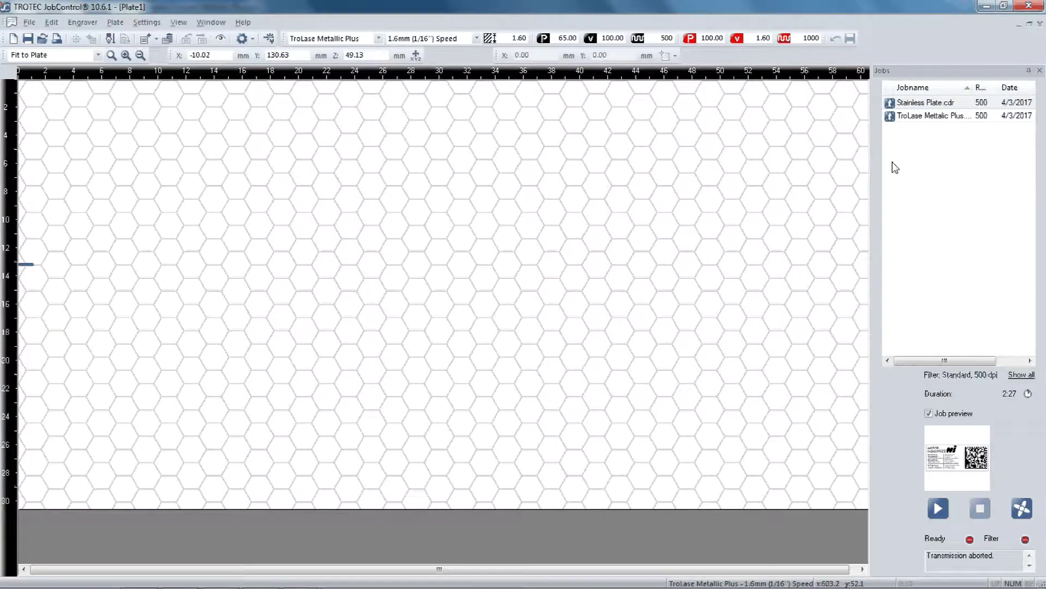
- Show all jobs, place the TroLase Metallic Plus job on the plate, and toggle WYSIWYG on and off
click(1021, 375)
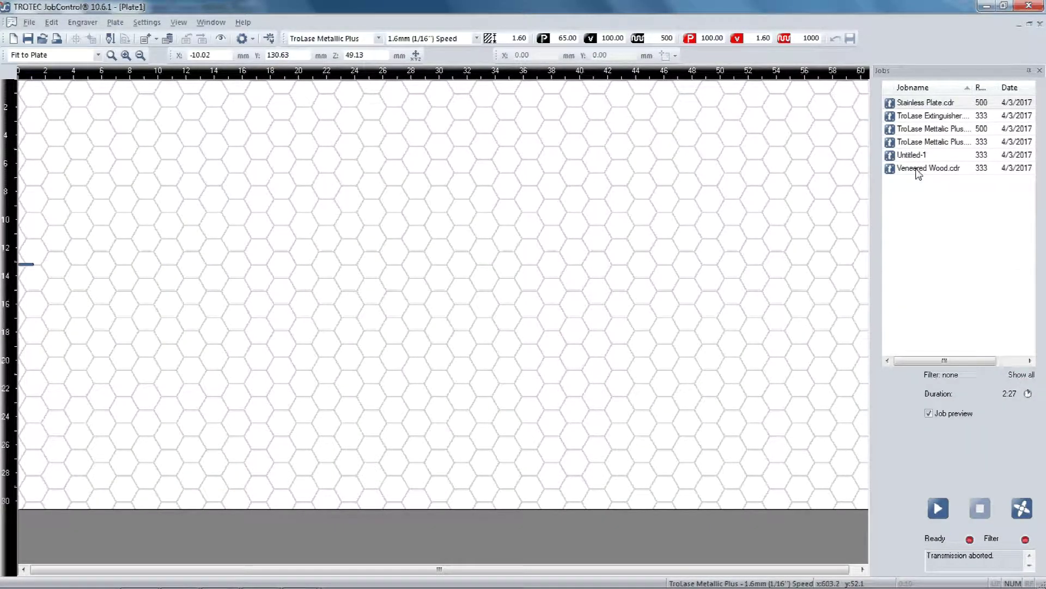
click(931, 131)
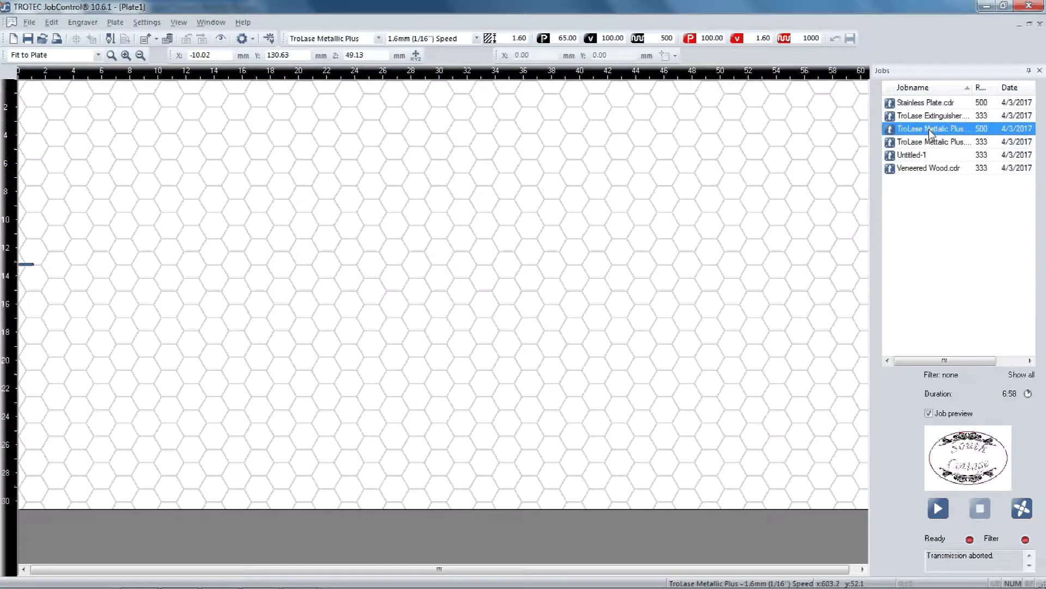
double_click(931, 131)
click(221, 39)
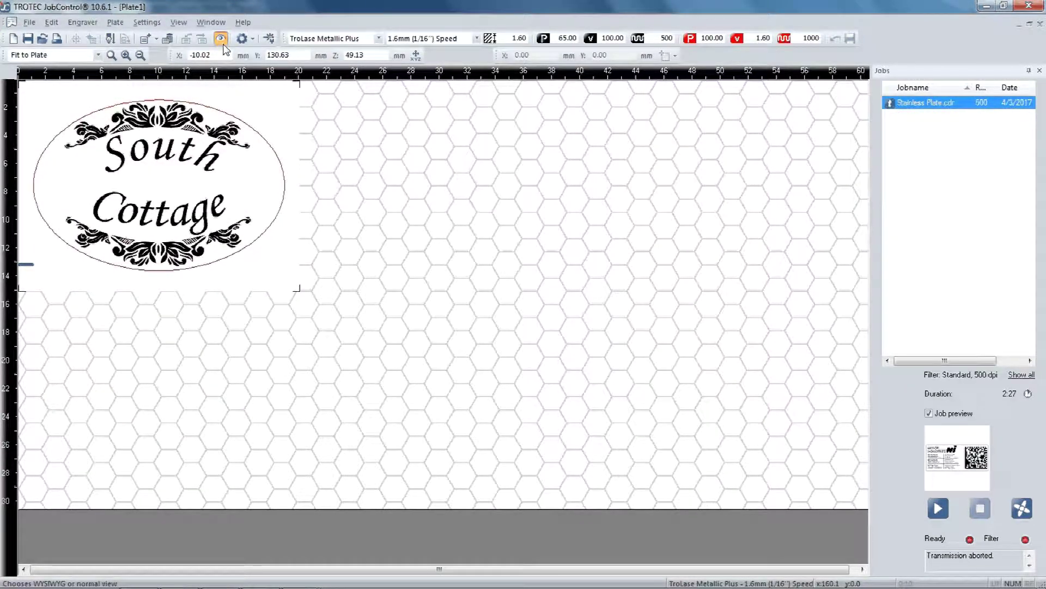
click(221, 40)
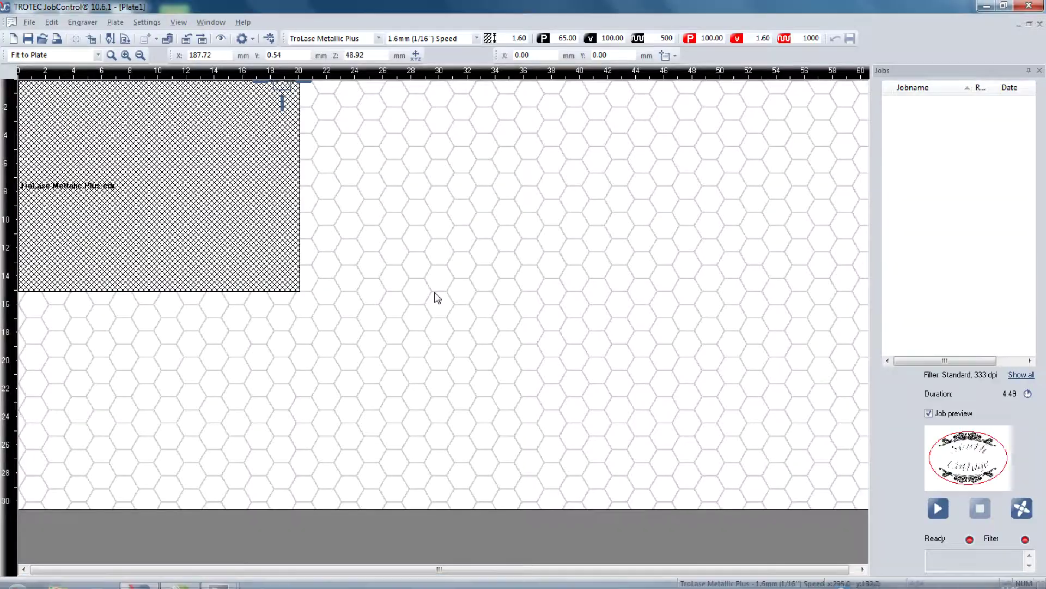
- Move the job right along the plate's top edge and apply Job Reset
drag(190, 180, 447, 182)
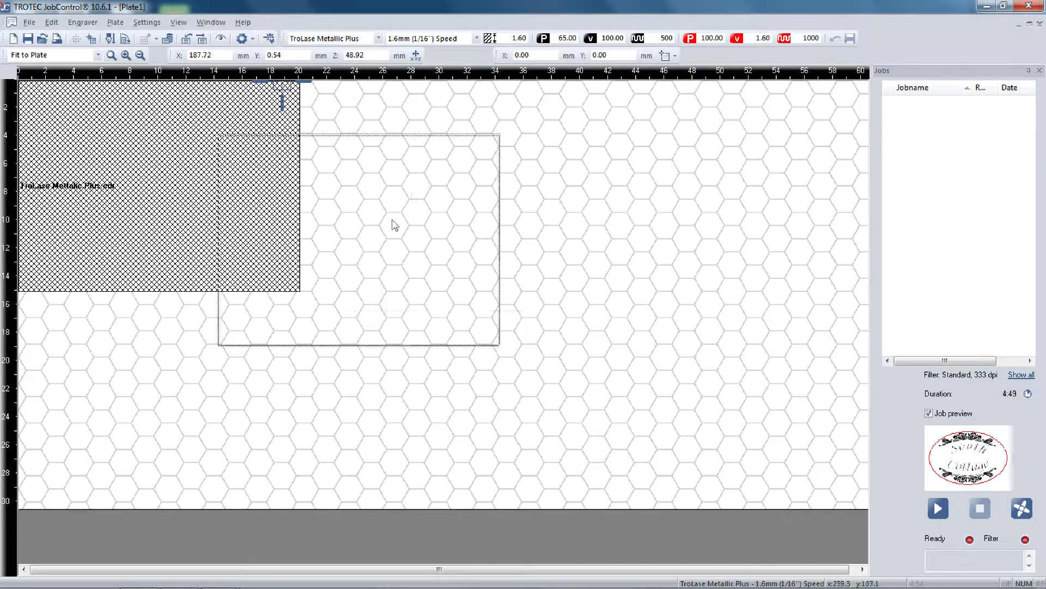
right_click(447, 181)
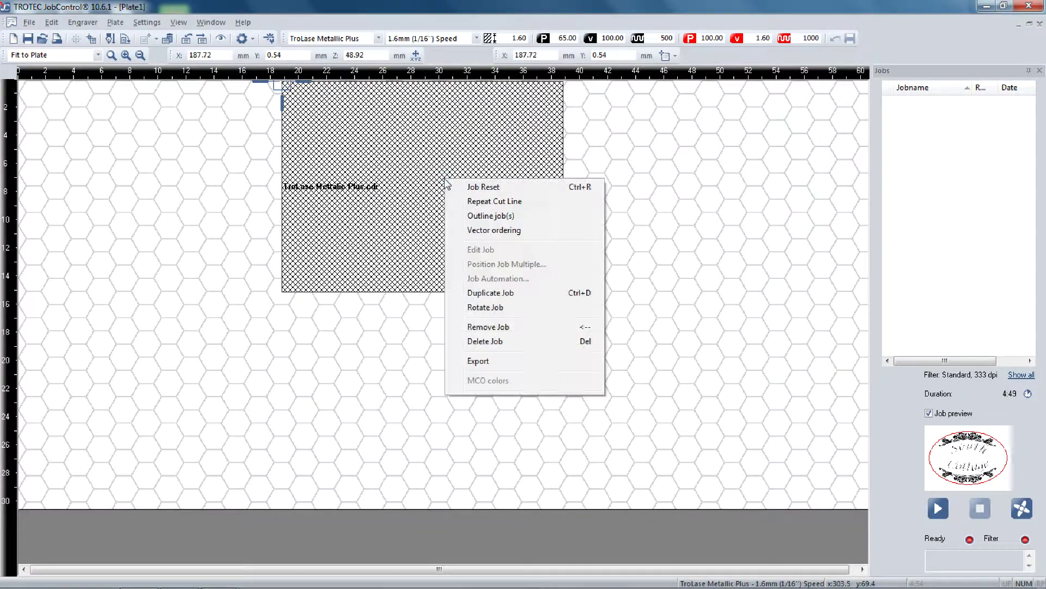
click(491, 189)
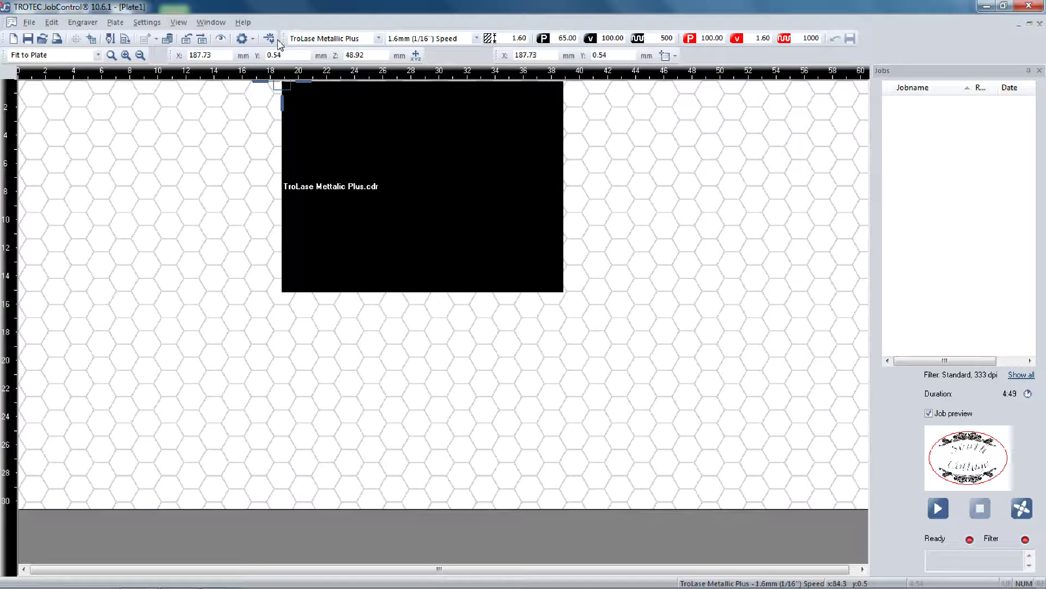
- In the material database, turn engrave air assist off, set Z-offset to 1.50, and save
click(268, 39)
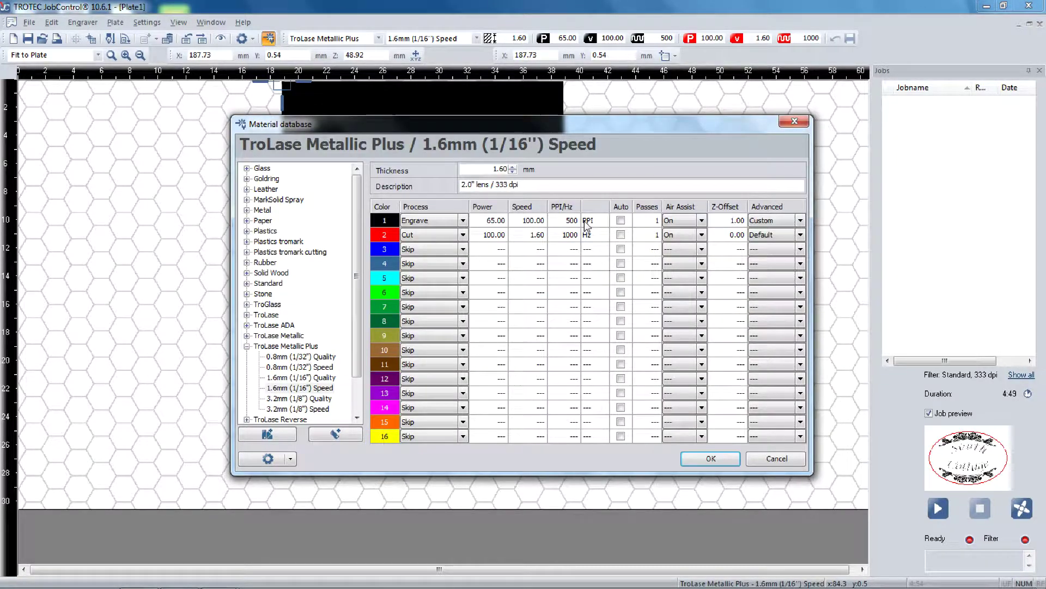
click(701, 221)
click(683, 233)
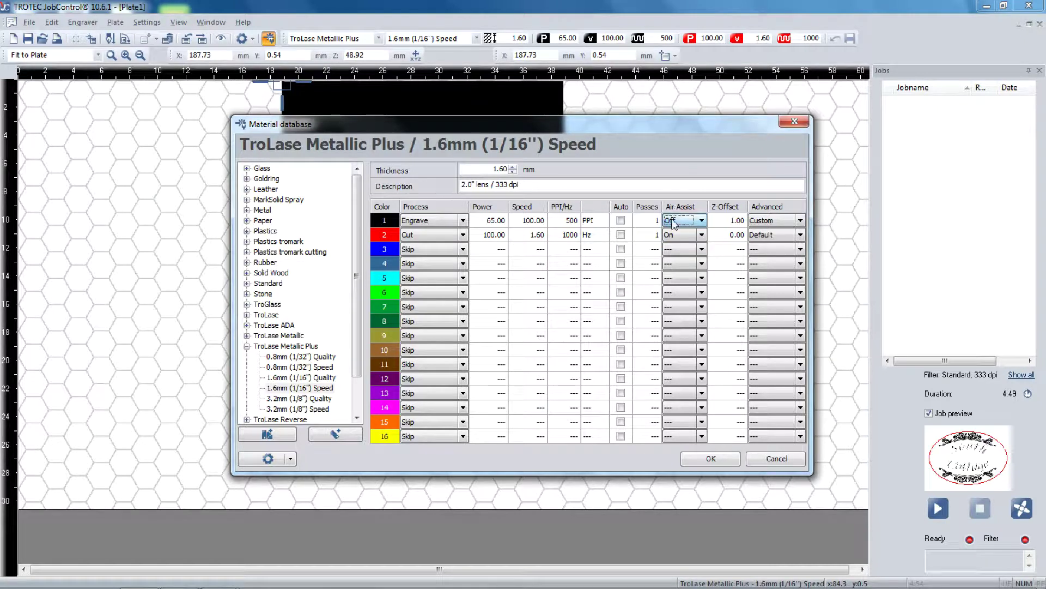
click(727, 221)
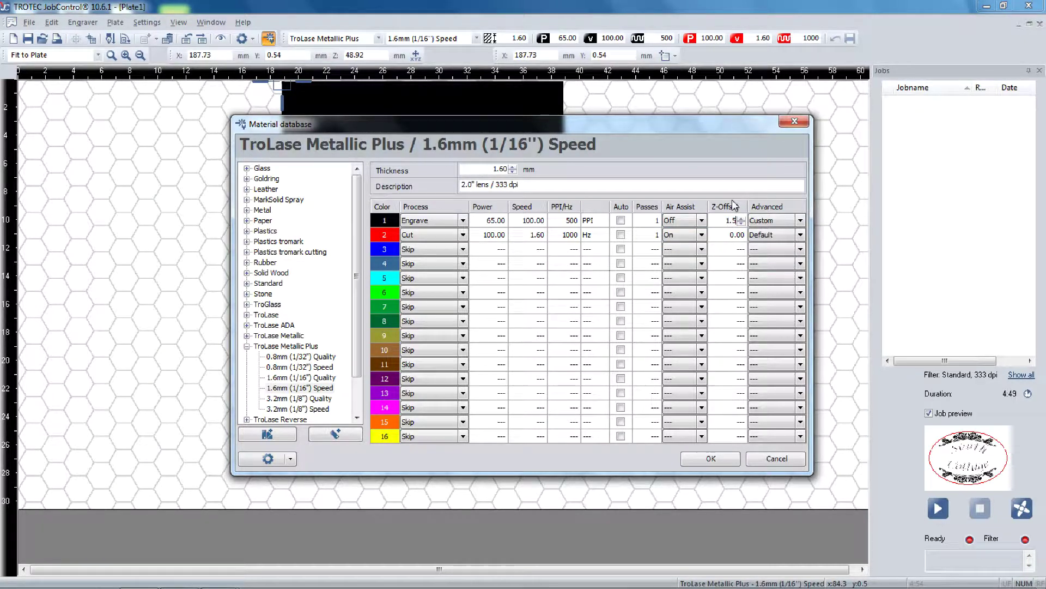
click(711, 459)
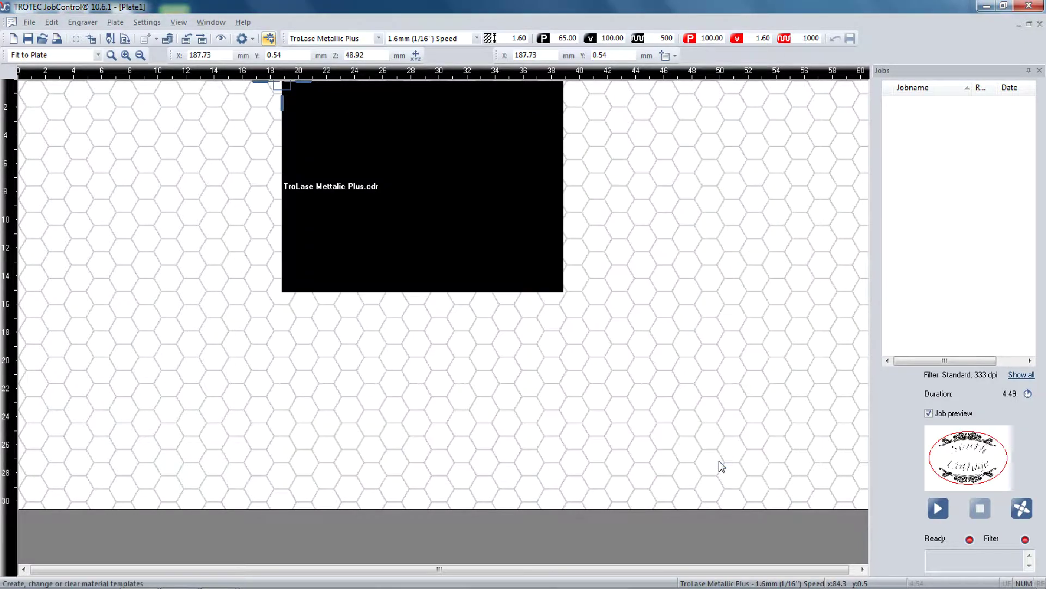
- Set the plate start position to bottom in Plate Setup and confirm
click(119, 23)
click(135, 36)
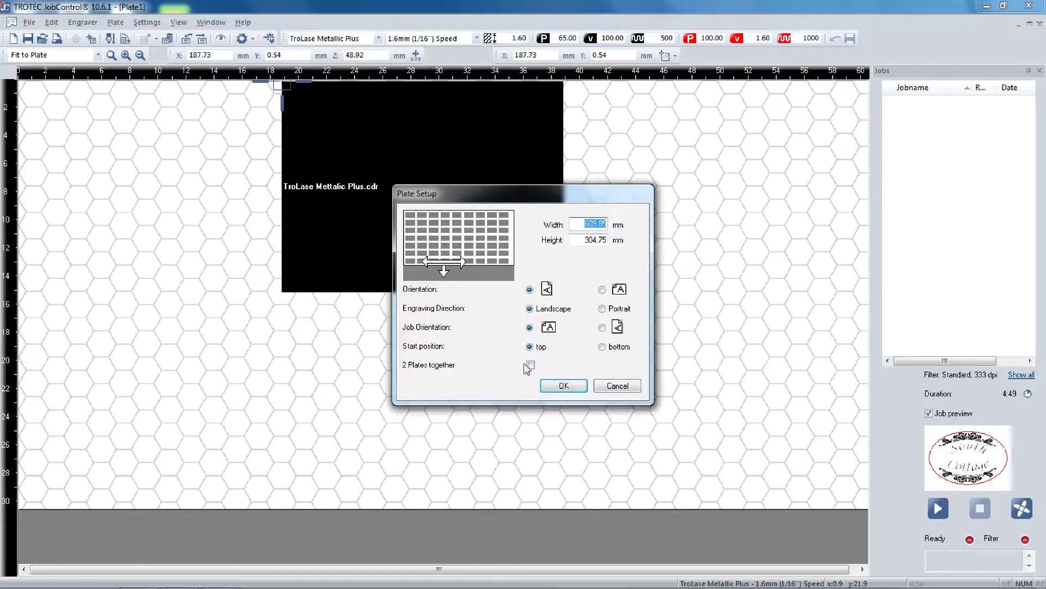
click(603, 347)
click(566, 384)
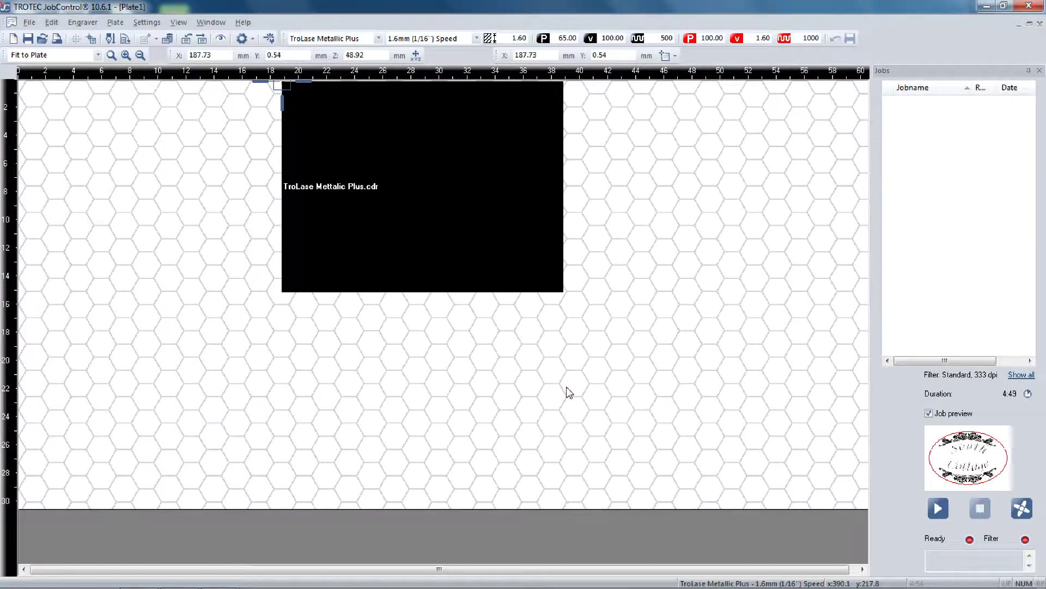